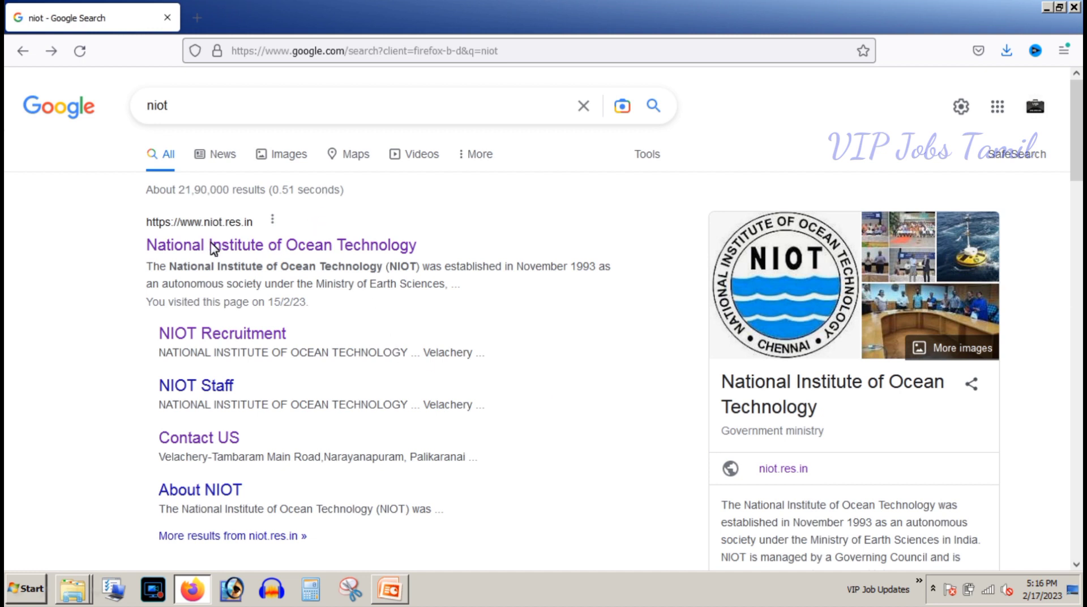
Step: Open the NIOT Recruitment page, open the advertisement for NIOT/E&P/03/2023 (Project) in its own tab, and return to the vacancy list
click(208, 334)
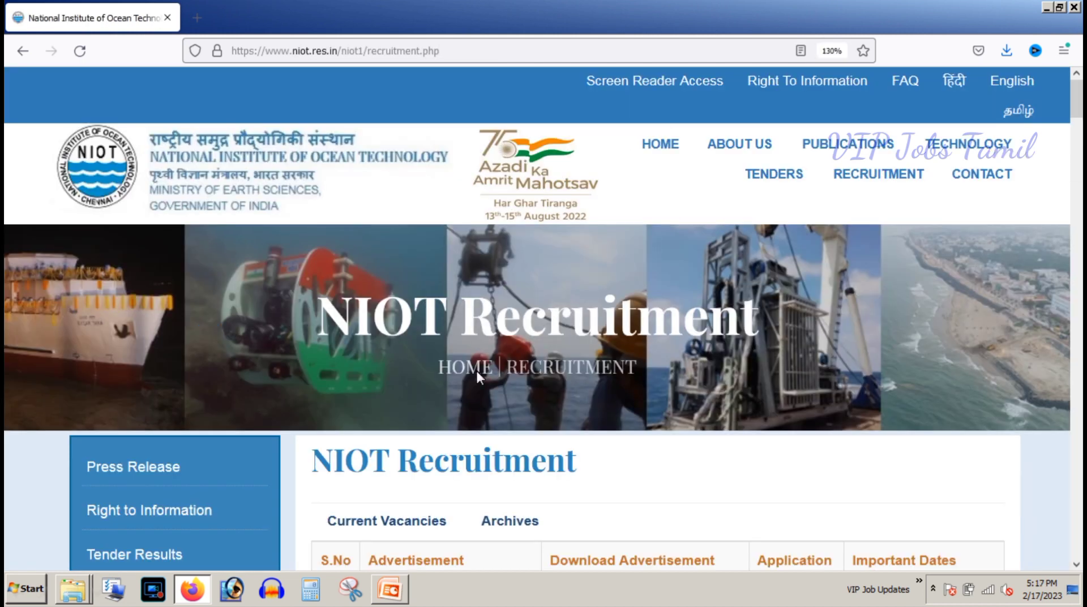
scroll(481, 376, down, 5)
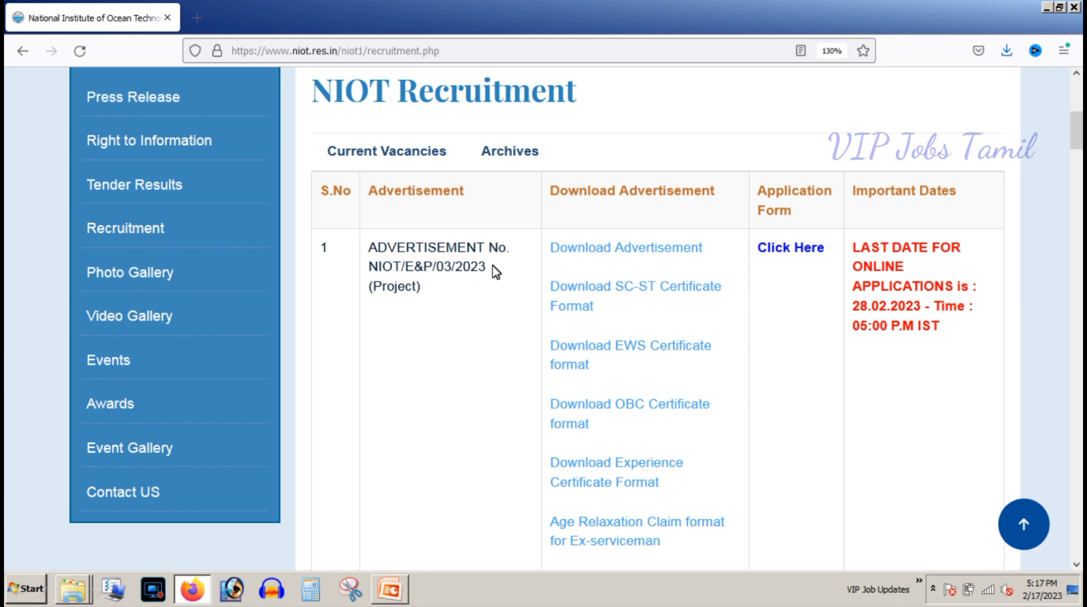
click(626, 249)
key(ctrl+Tab)
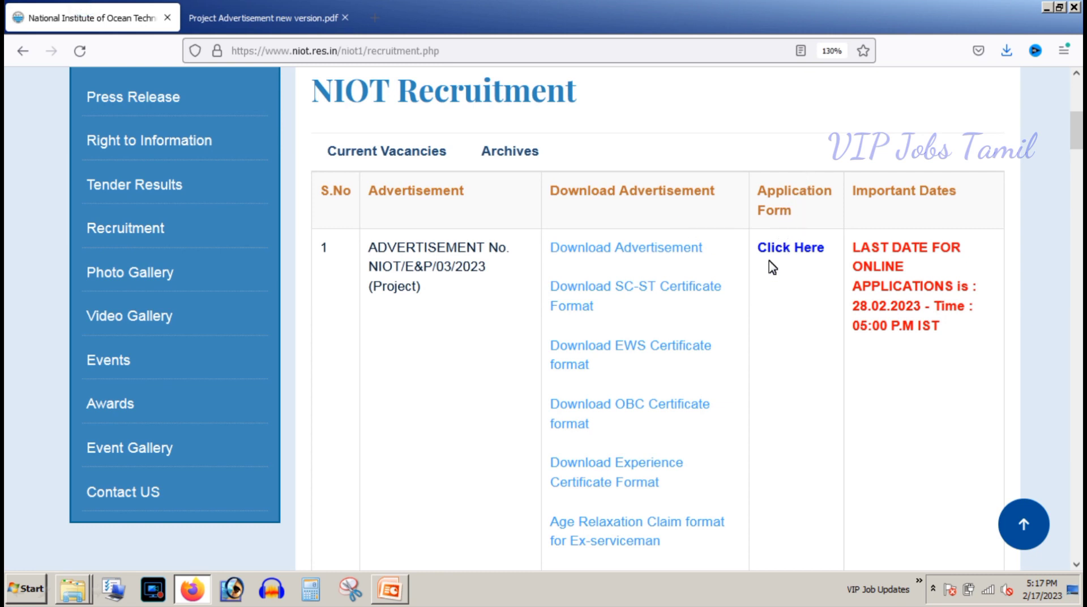
Step: Open the application's sign-up form and register as Mr, Male, entering the candidate's name, e-mail, account password, date of birth and mobile number
click(785, 249)
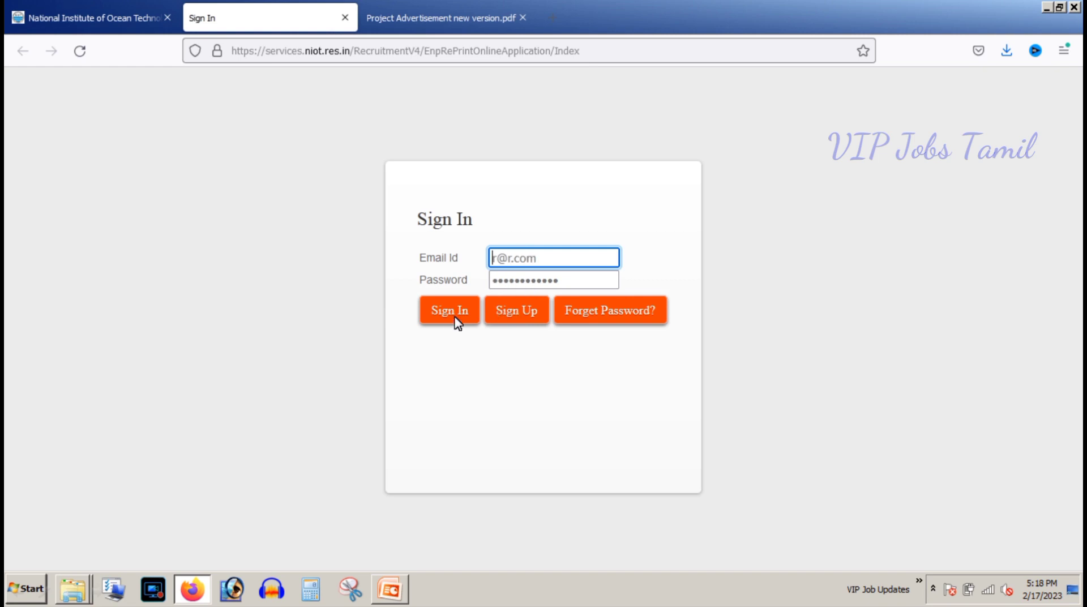
click(517, 313)
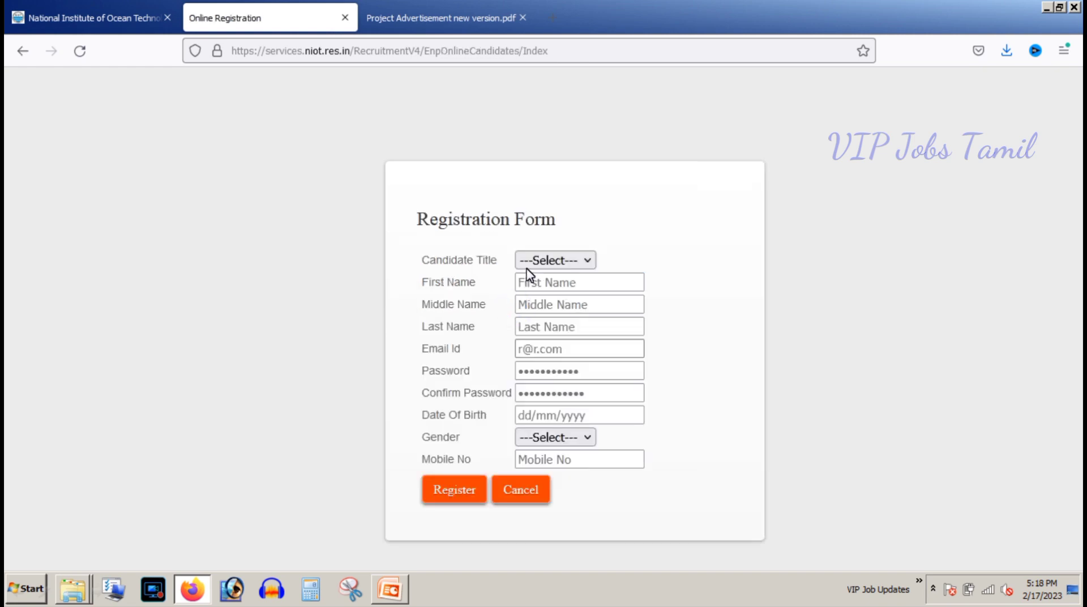
click(569, 260)
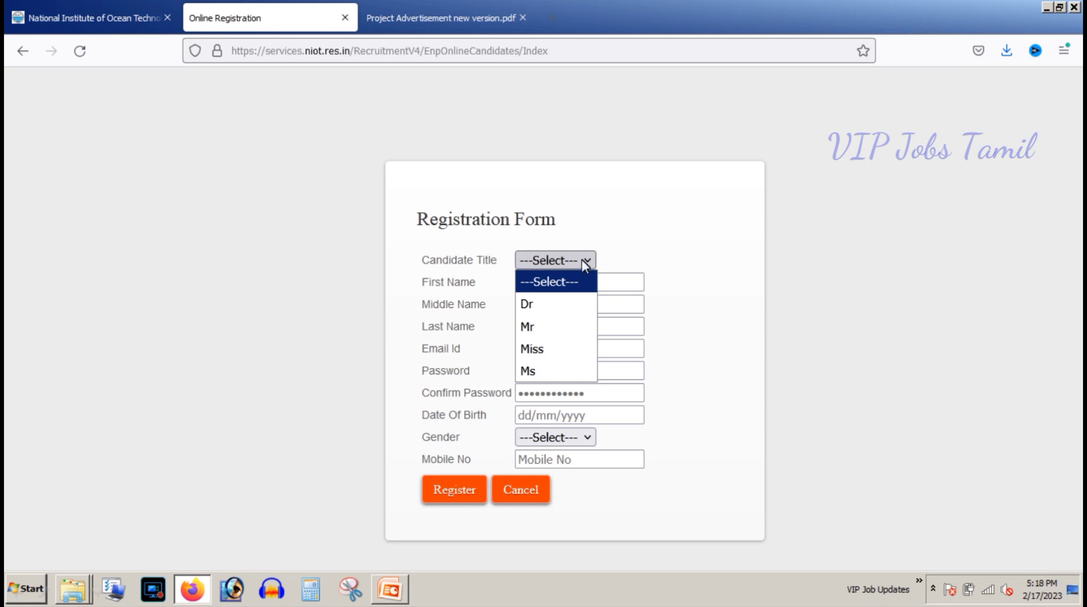
click(545, 278)
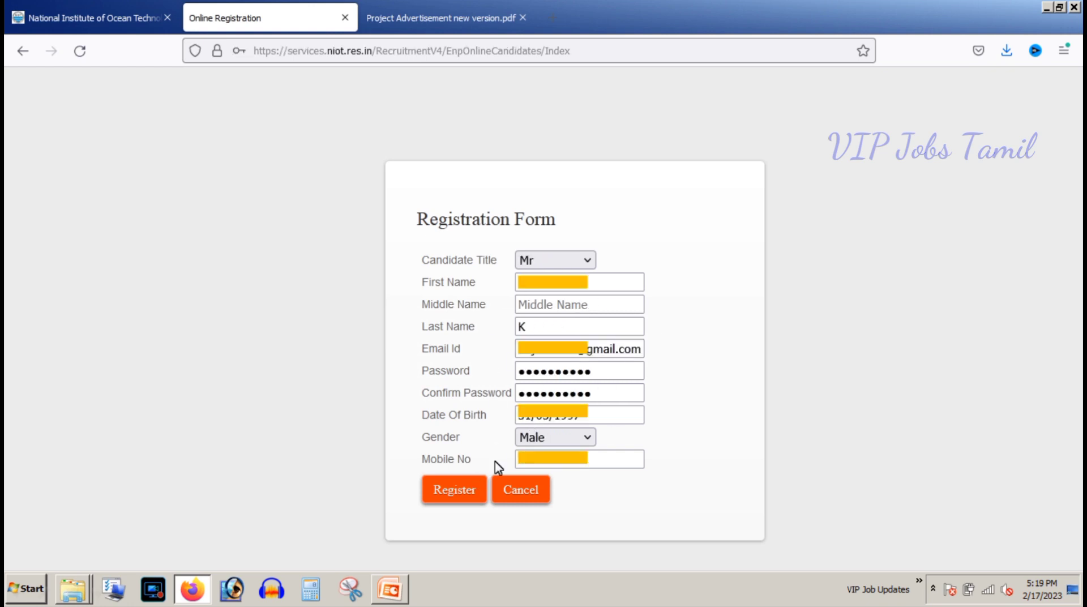
click(453, 492)
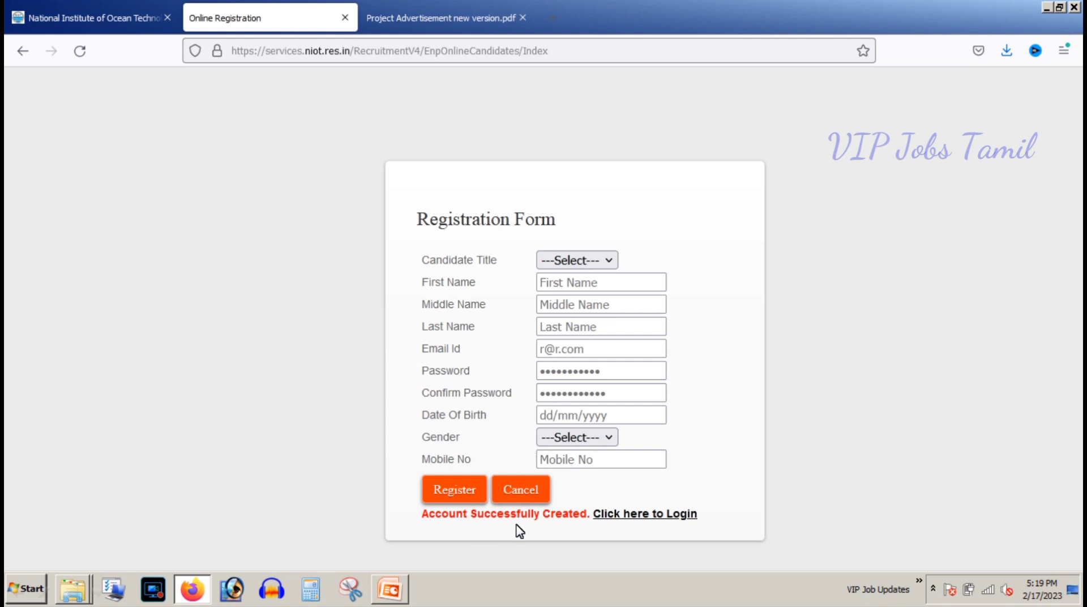
Step: Sign in with the registered e-mail and account password, and select advertisement NIOT/E&P/03/2023 (Project) for the application
click(638, 516)
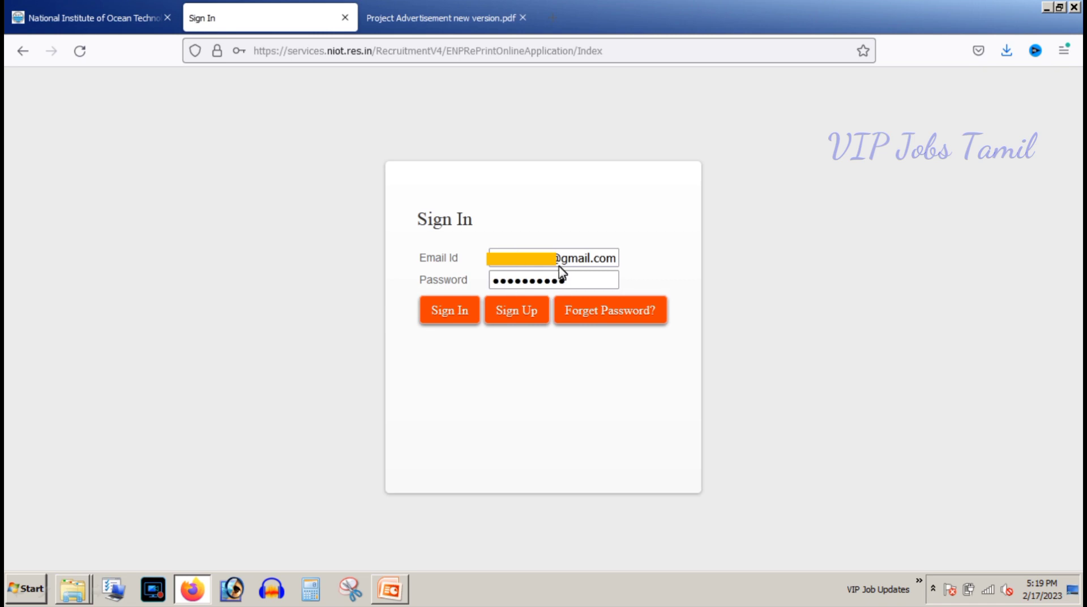
click(449, 320)
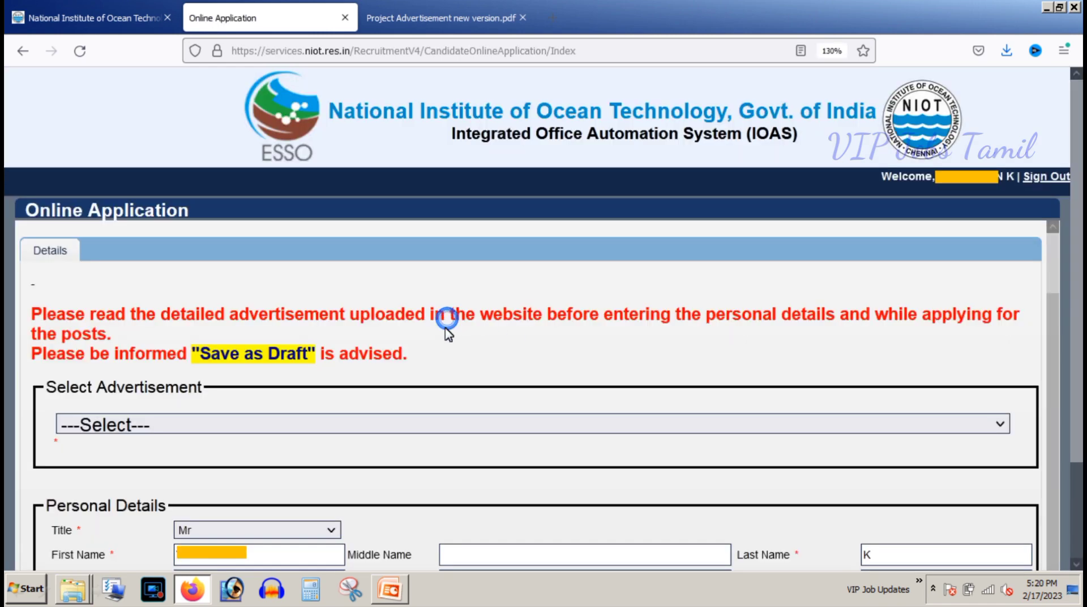
click(449, 425)
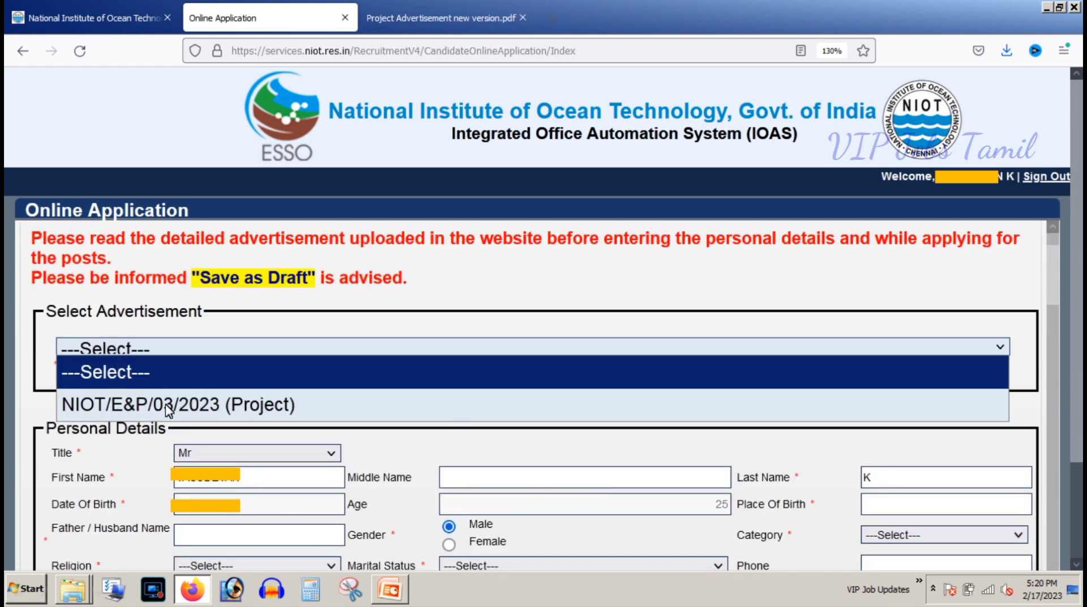
click(169, 404)
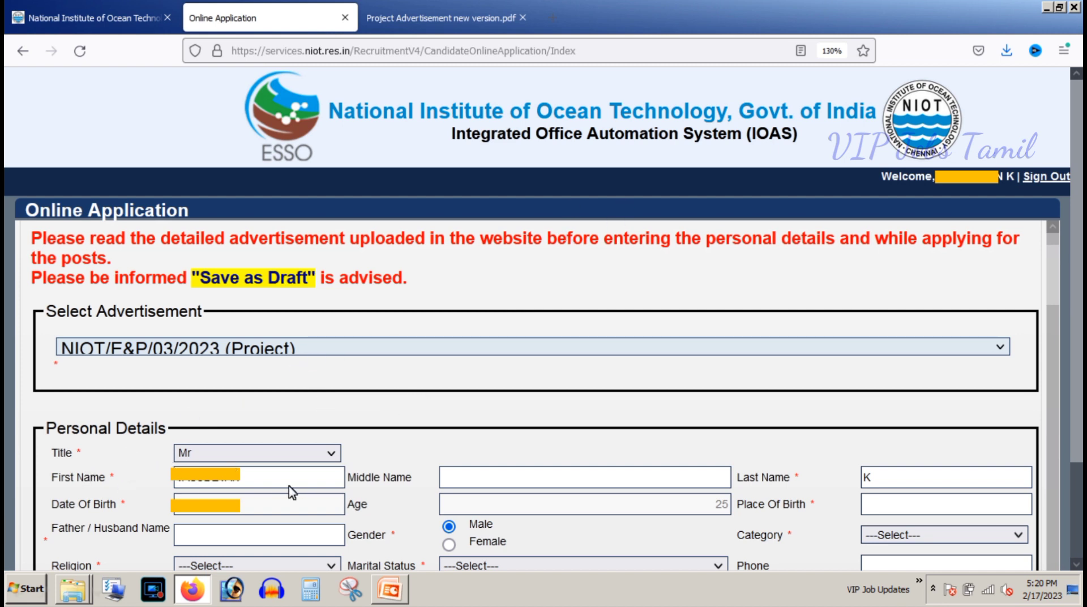
Step: Fill in the candidate's personal details and communication address, and set the permanent address to be the same as the communication address
scroll(287, 490, down, 3)
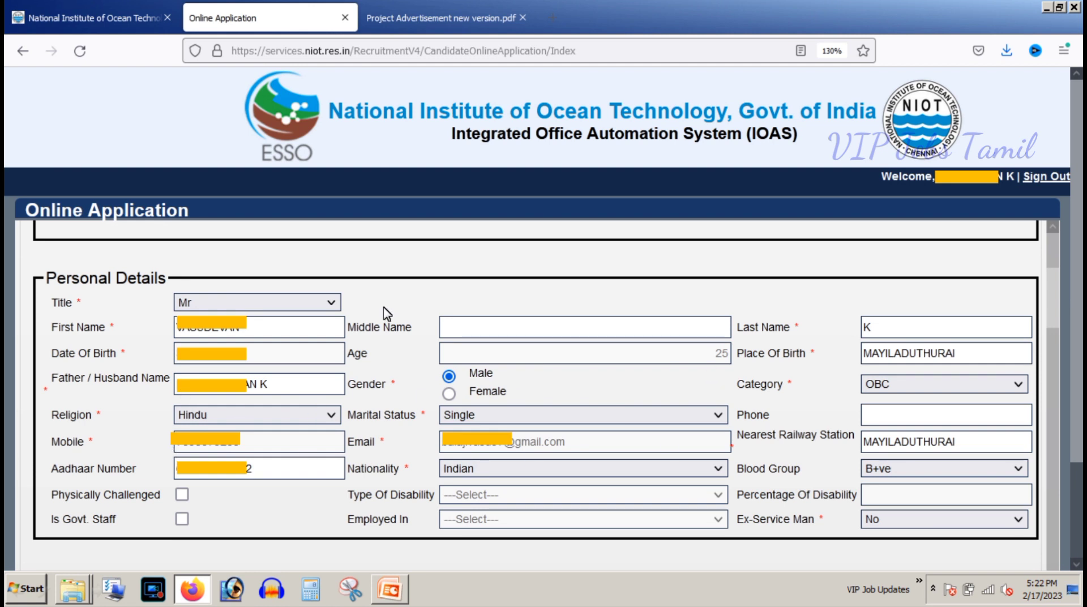
scroll(555, 422, down, 5)
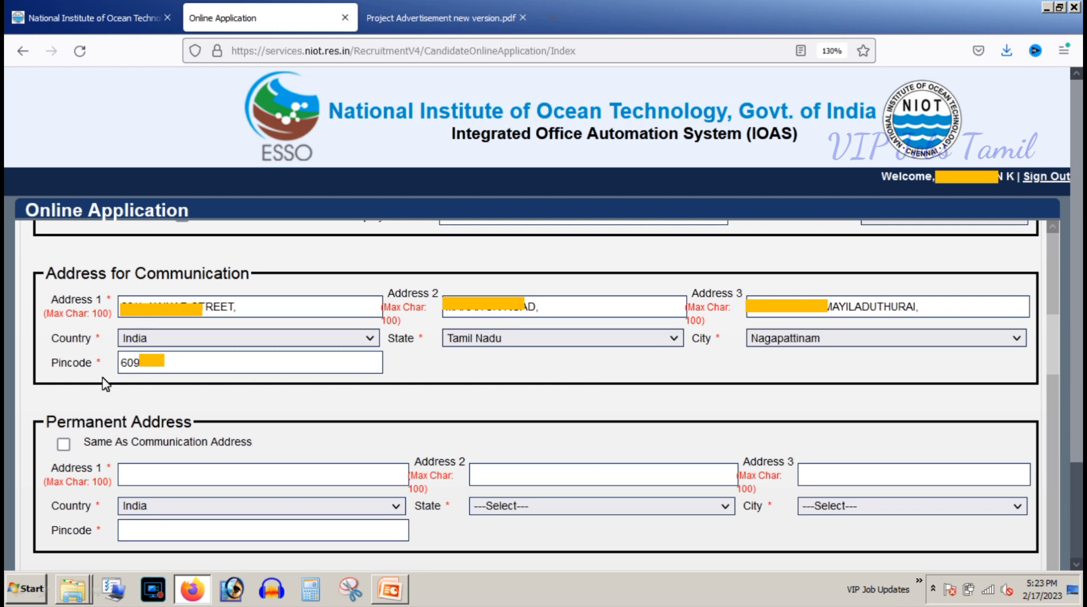
click(64, 445)
Step: Add S.S.L.C (2013, 95.40%), Mechanical Engineering diploma (2016, 89.93%) and Bachelor of Engineering (Anna University, 2020, CGPA 7.98) to the education details
scroll(250, 432, down, 5)
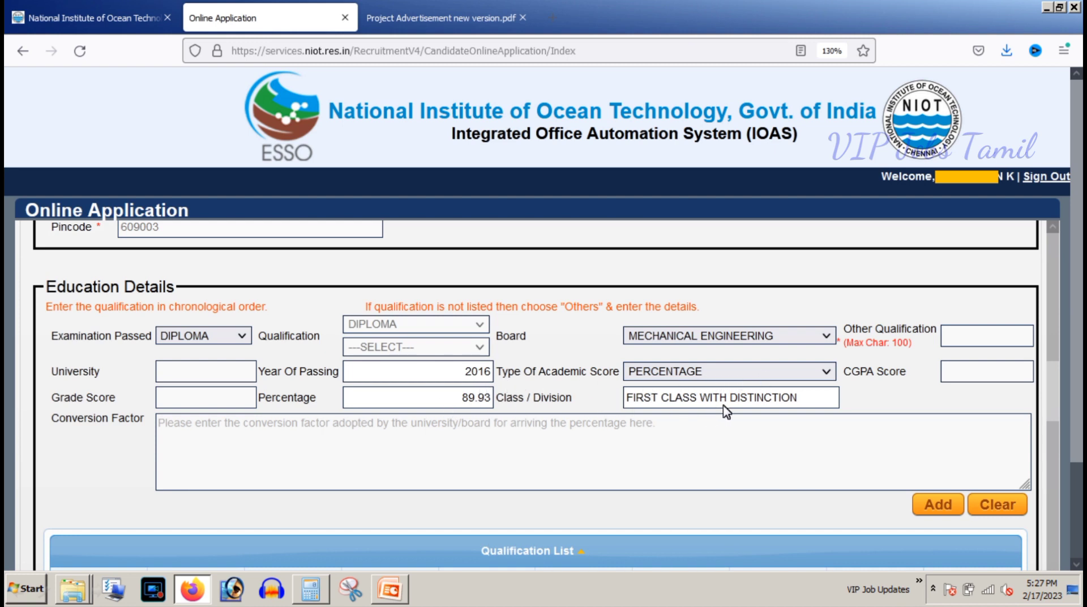
scroll(894, 458, down, 4)
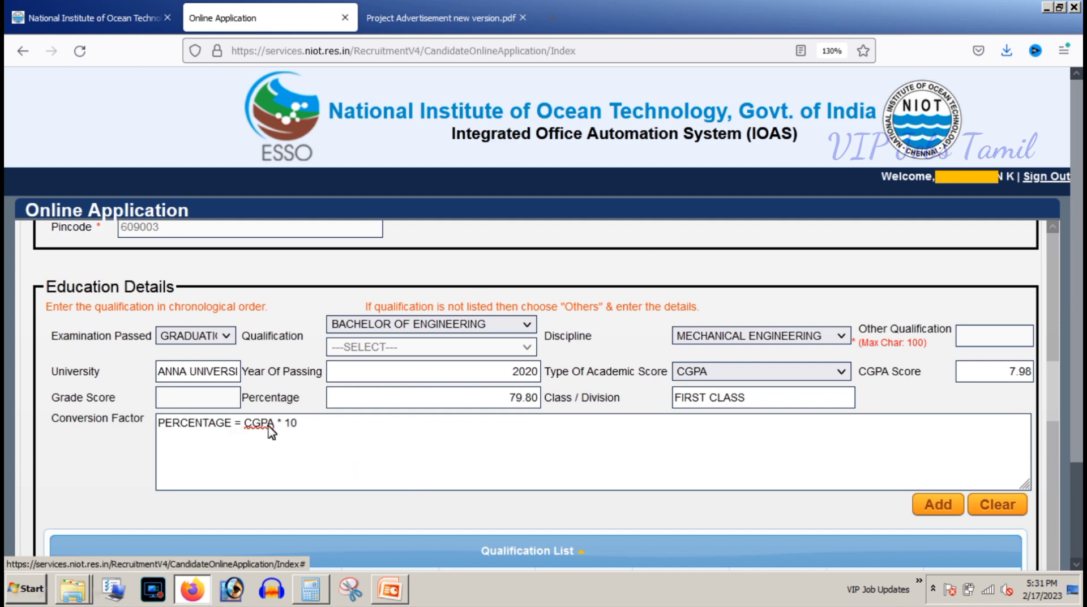
click(947, 502)
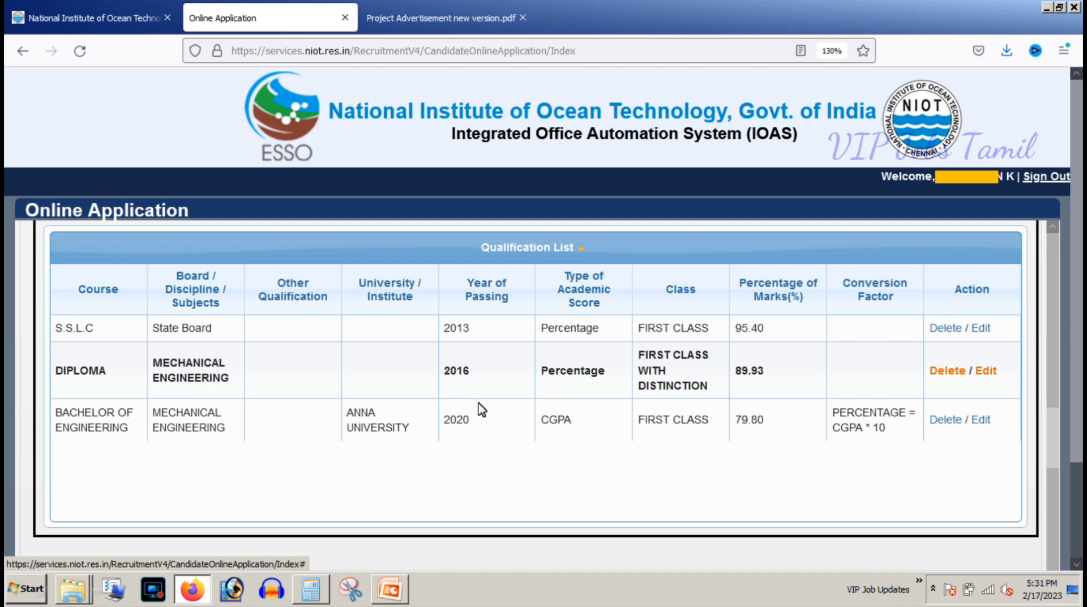
Step: Add a GRADUATE APPRENTICE experience entry from 15/12/2021 to 14/12/2022 with organisation, monthly salary 9000 and nature of duties
scroll(634, 421, down, 5)
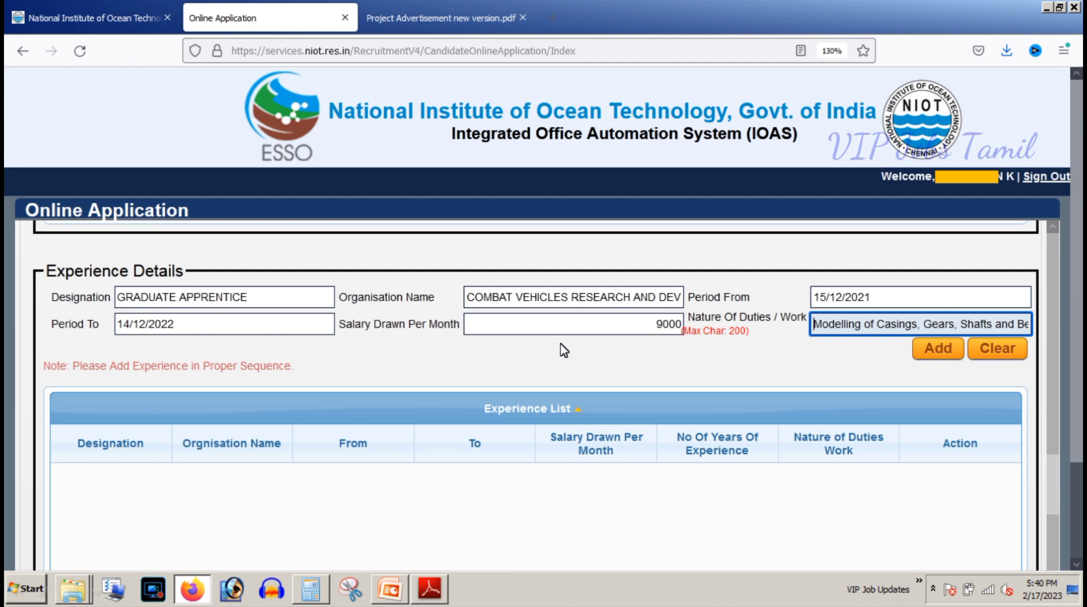
click(914, 357)
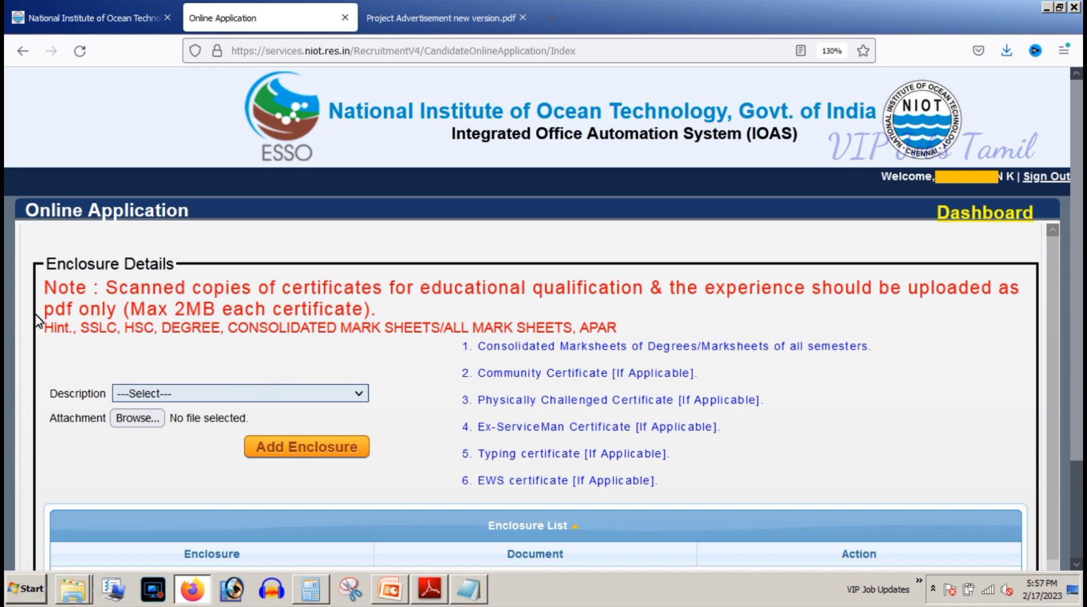
Step: Attach the SSLC, diploma, degree, community, experience and other certificates as PDF enclosures, and submit the online application
click(355, 393)
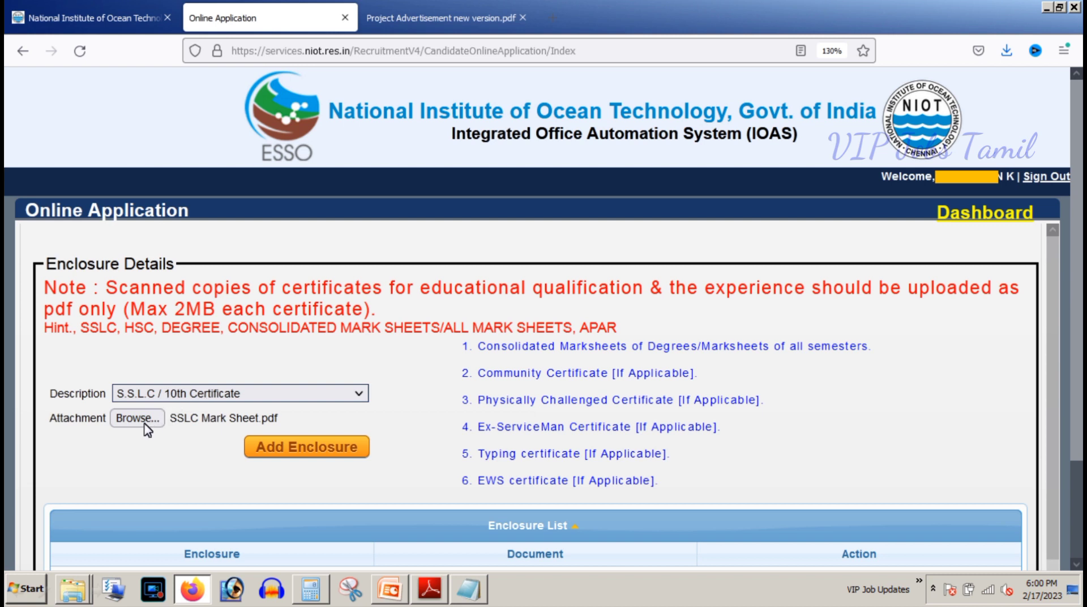
click(306, 453)
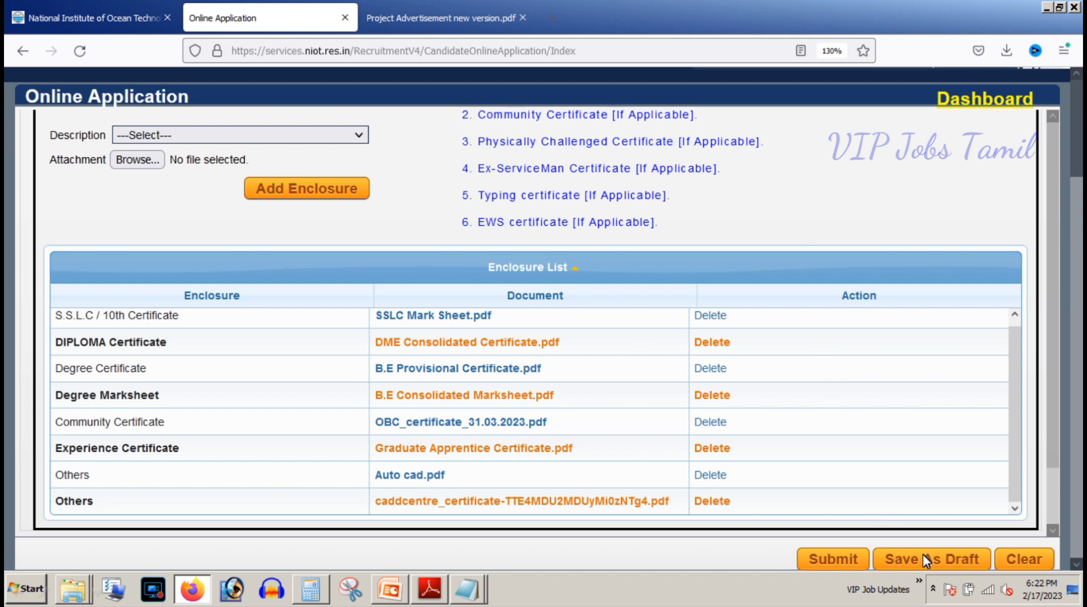
click(833, 559)
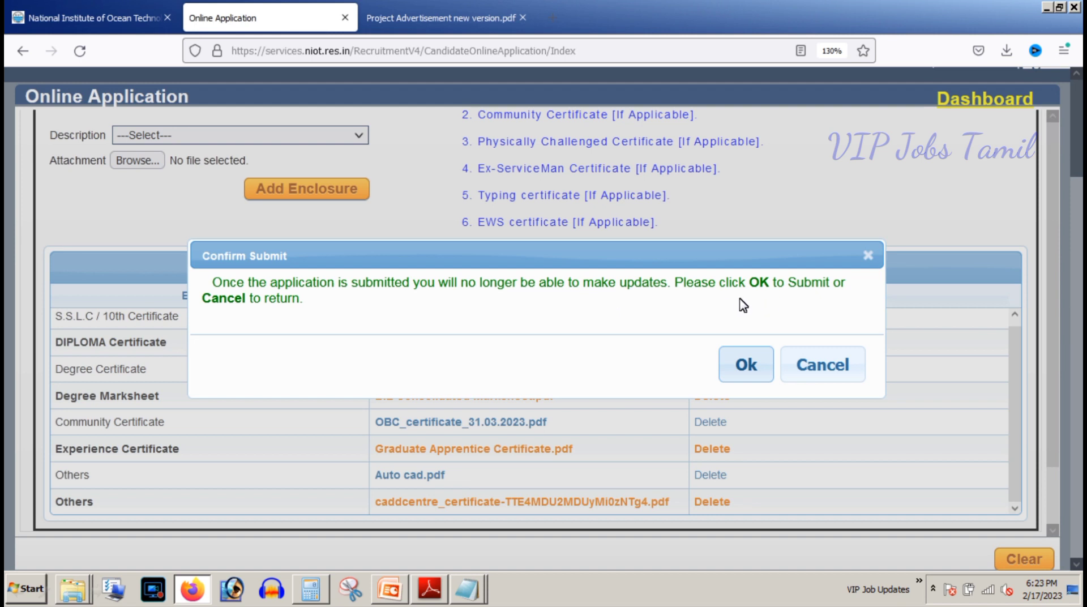
click(732, 363)
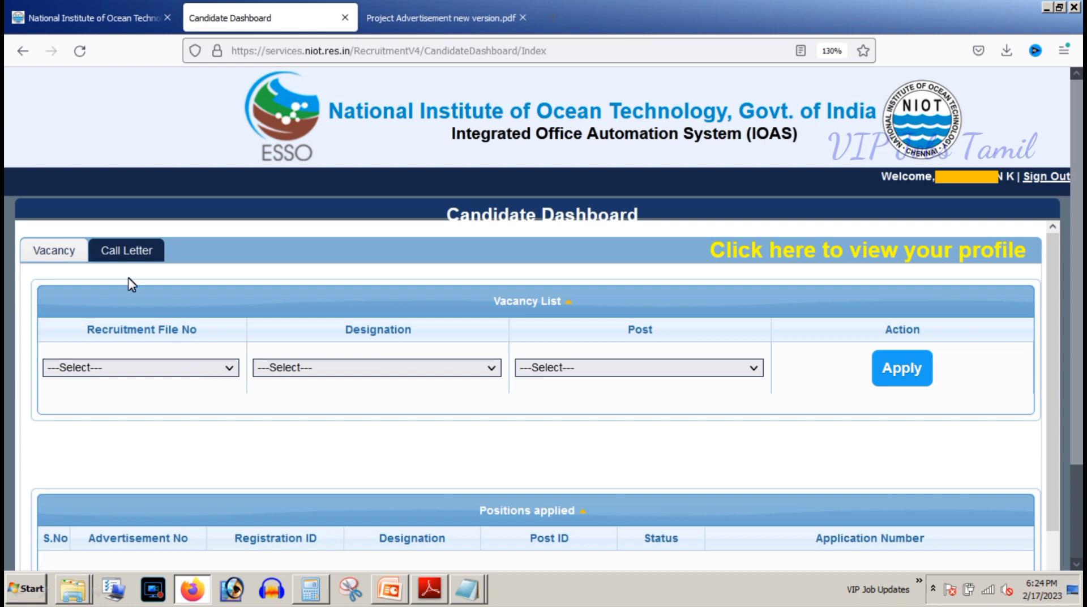
Step: Apply for the PSA-MECH post as Project Scientific Assistant under NIOT/E&P/03/2023 (Project), accepting the eligibility criteria and the declaration
click(180, 369)
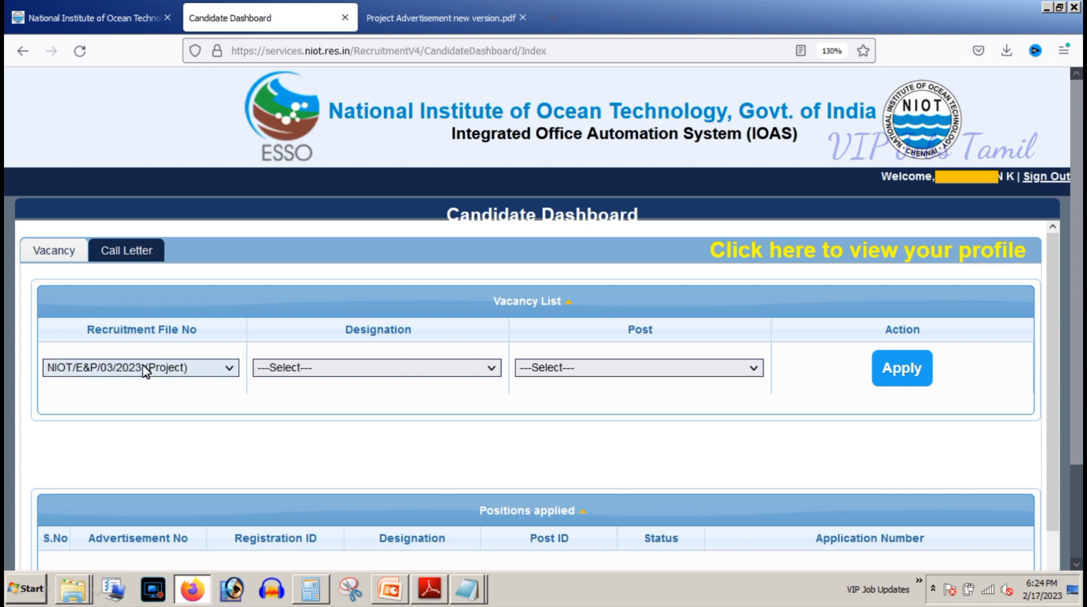
click(361, 368)
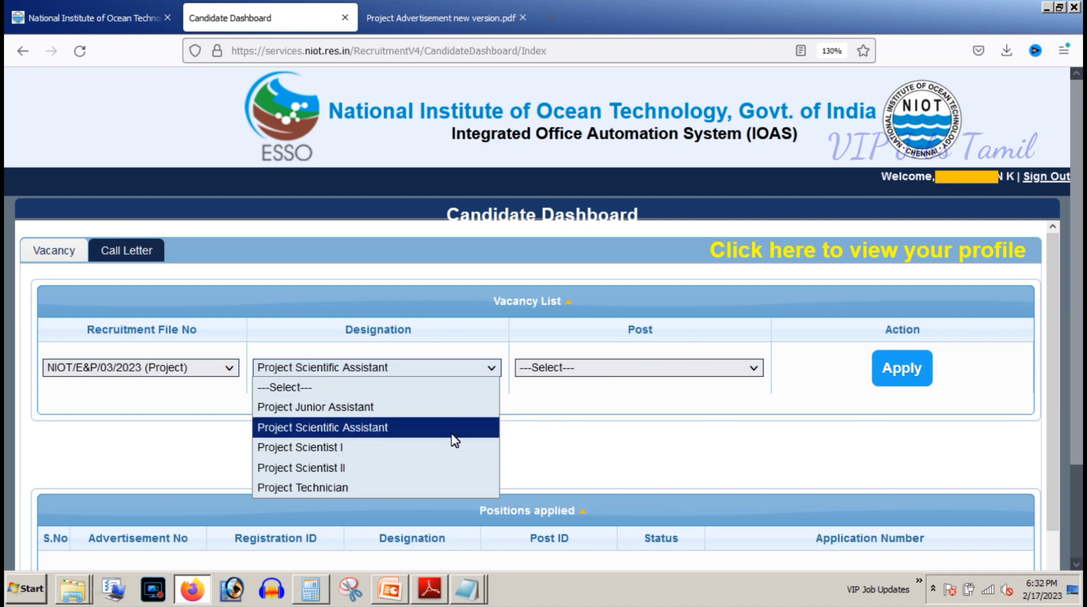
click(455, 441)
click(650, 369)
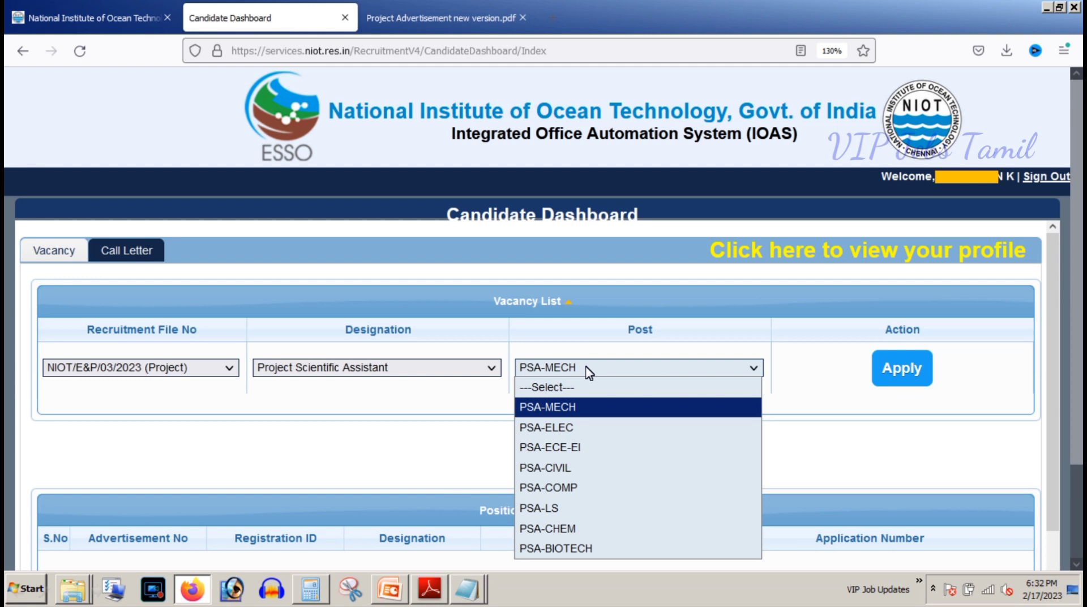
click(564, 407)
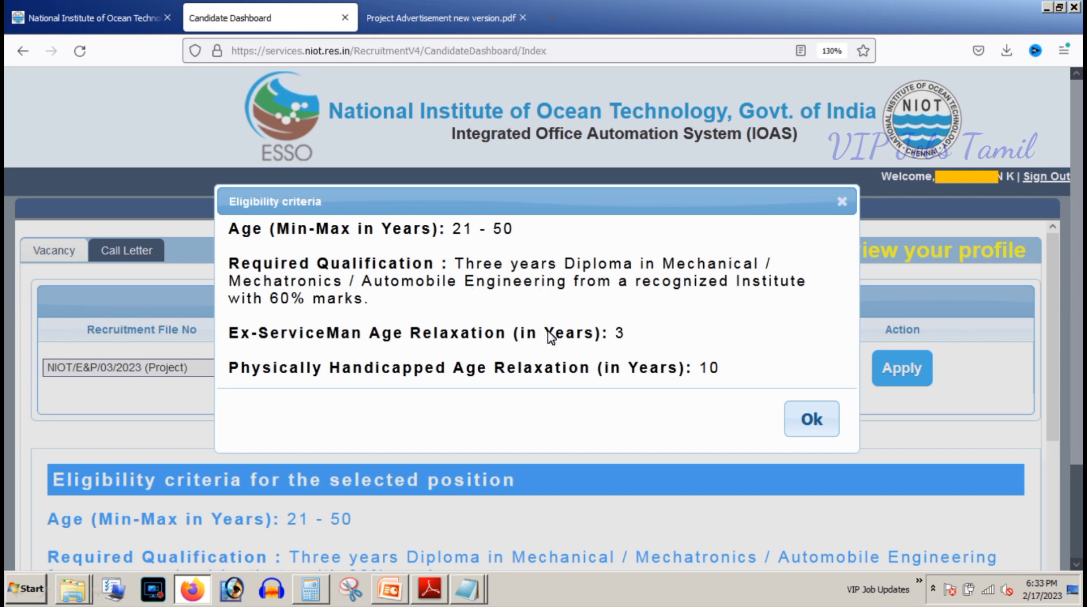
click(810, 422)
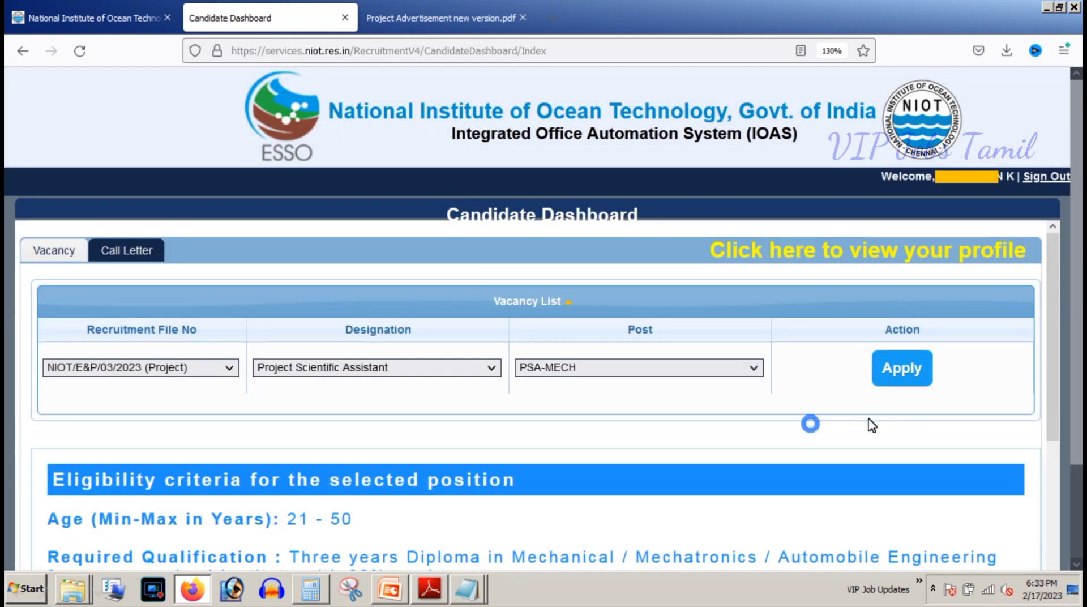
click(894, 367)
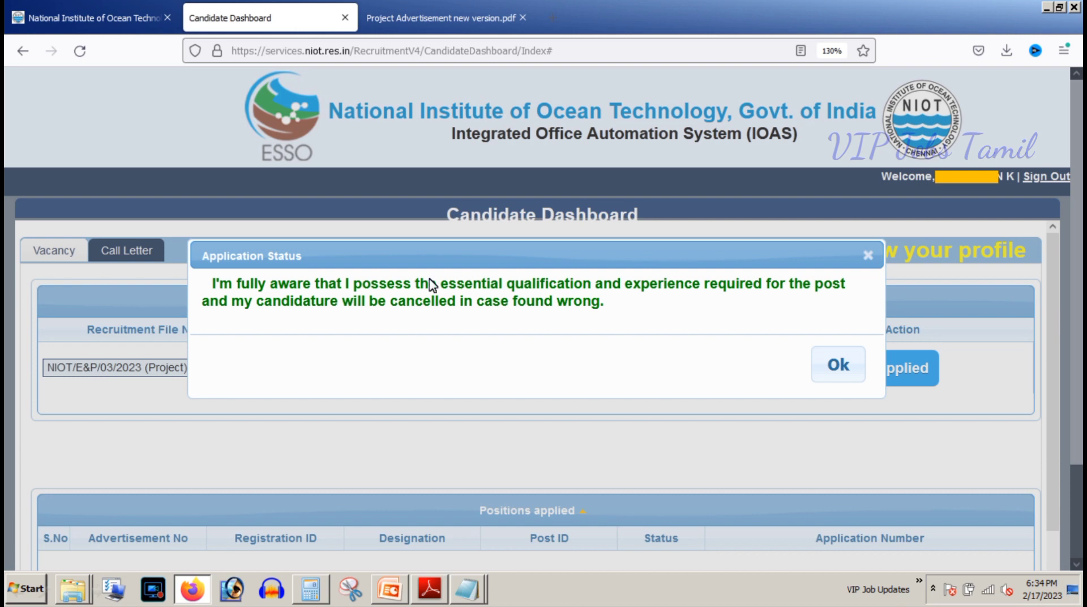
click(837, 375)
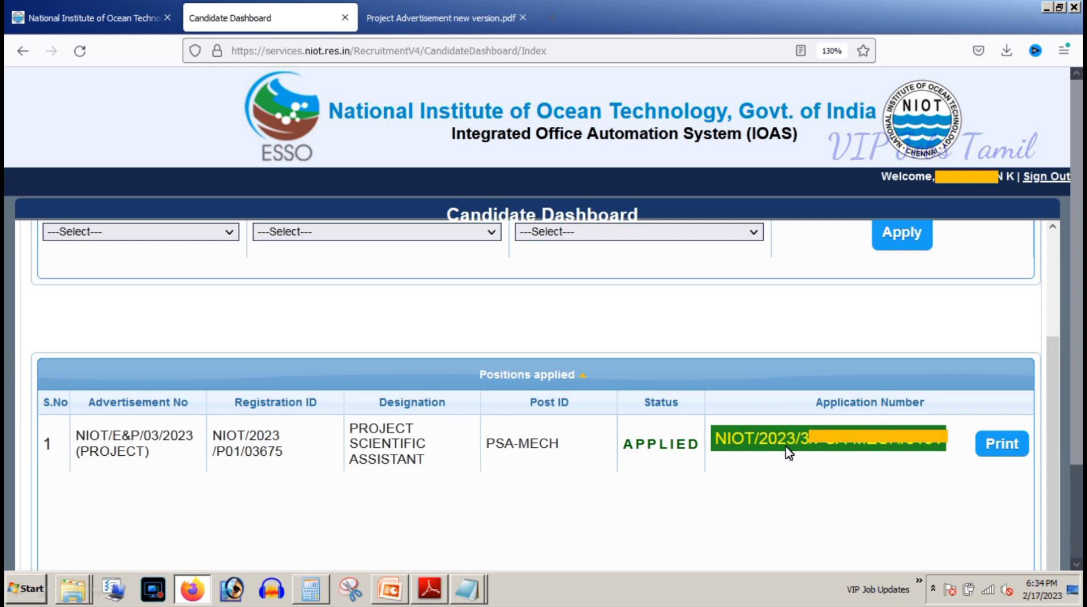
Step: Open the printable report of the applied PSA-MECH position and export it as PDF
click(997, 439)
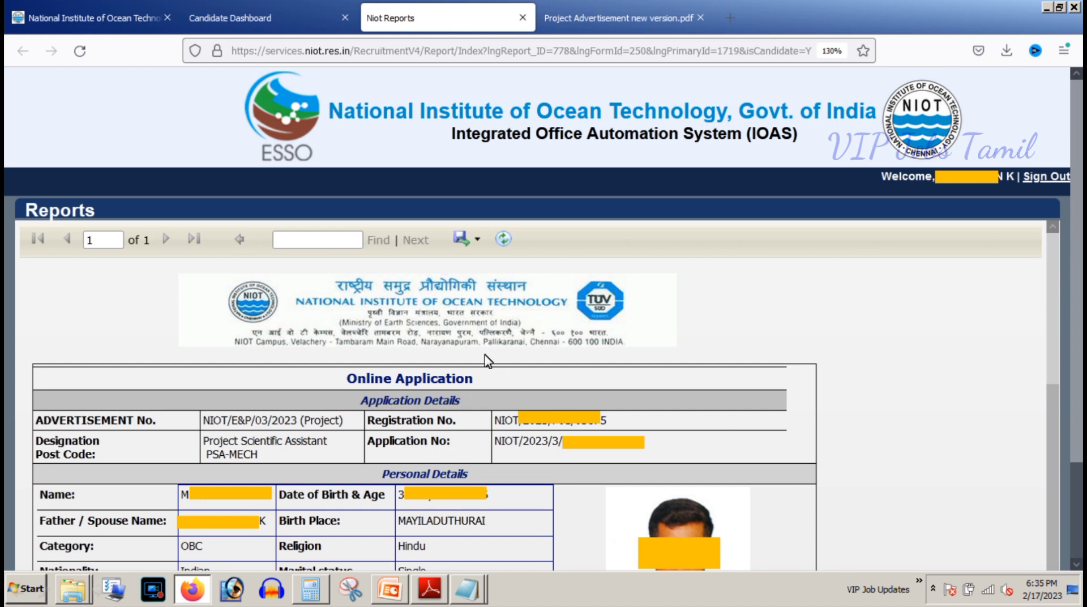
click(465, 241)
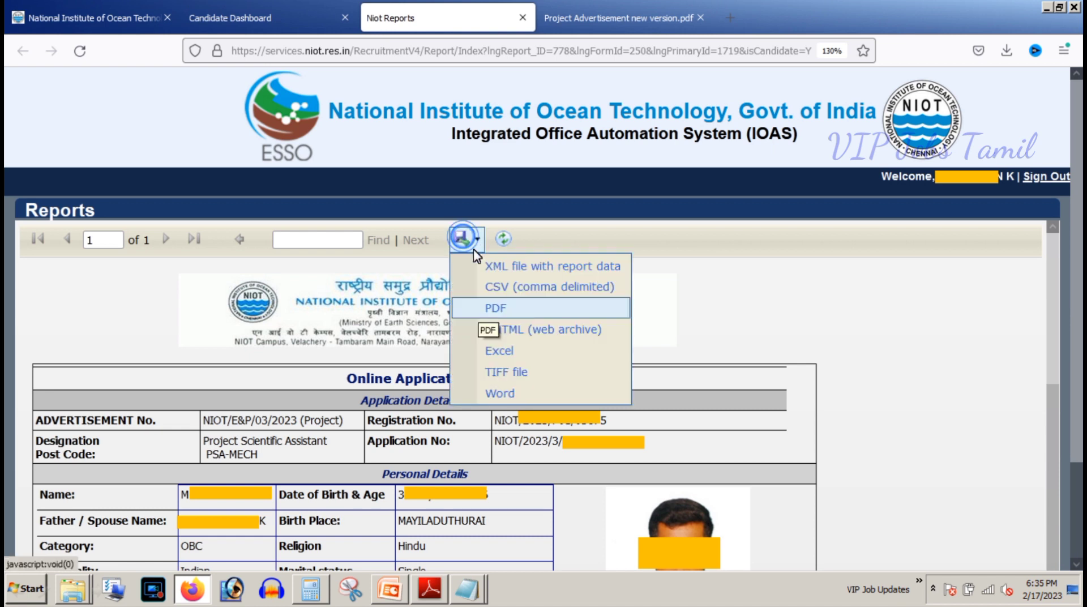
click(508, 308)
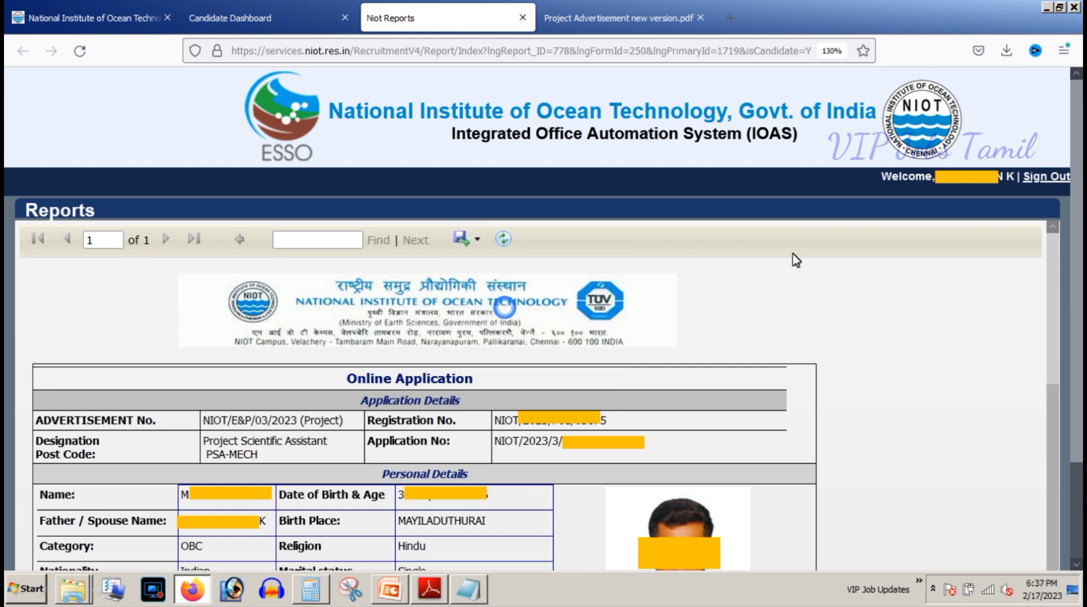